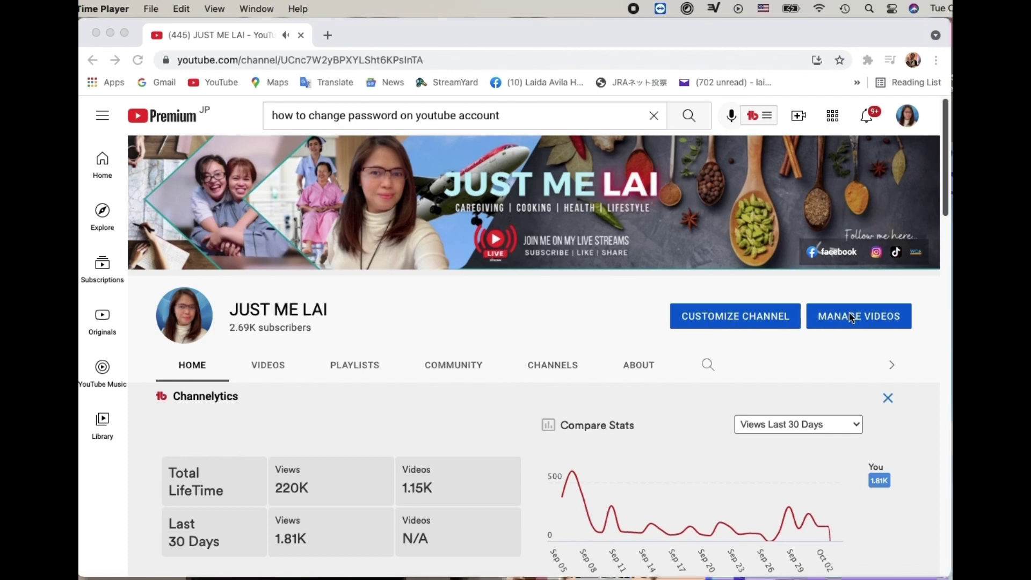
# From YouTube's profile avatar menu, open 'Manage your Google Account' in a new tab.
pyautogui.click(908, 118)
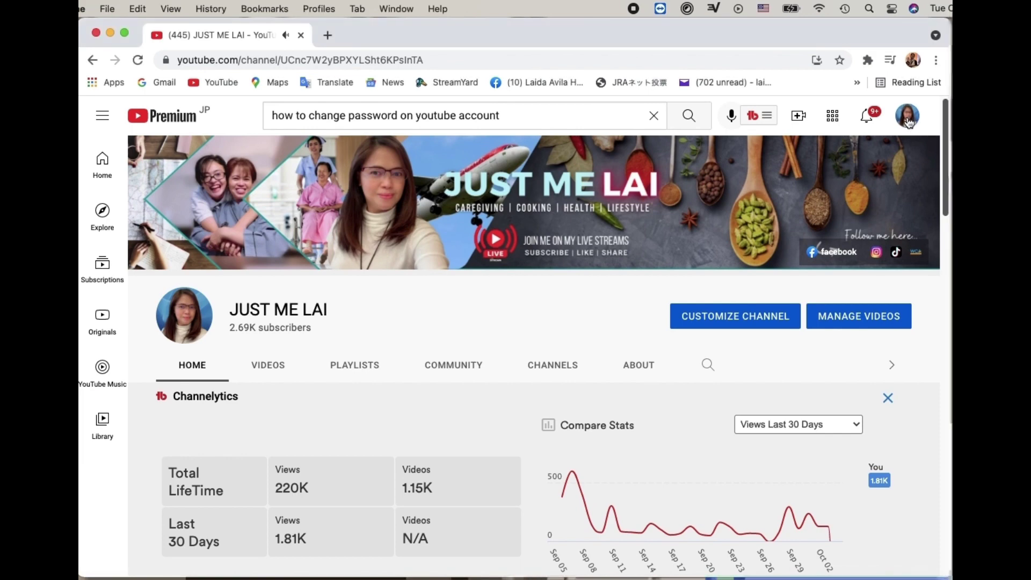
pyautogui.click(908, 119)
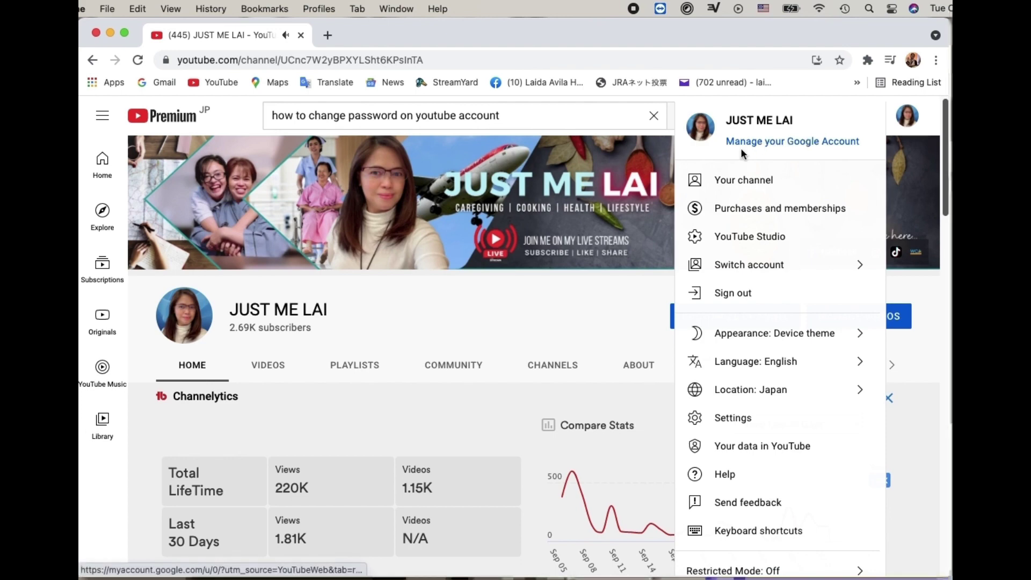
pyautogui.click(781, 144)
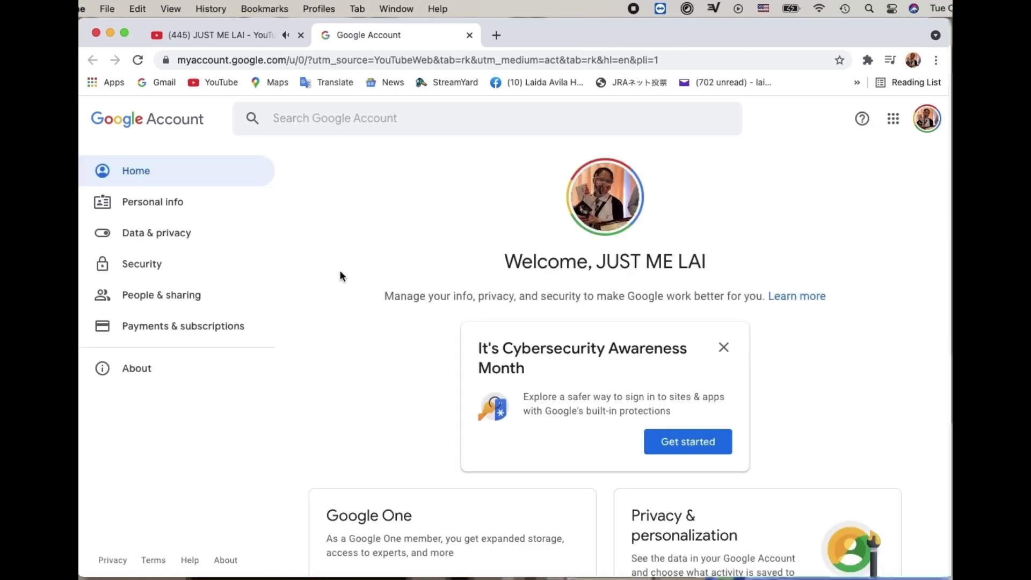
# Go to Security and open the Password row under 'Signing in to Google'.
pyautogui.click(150, 268)
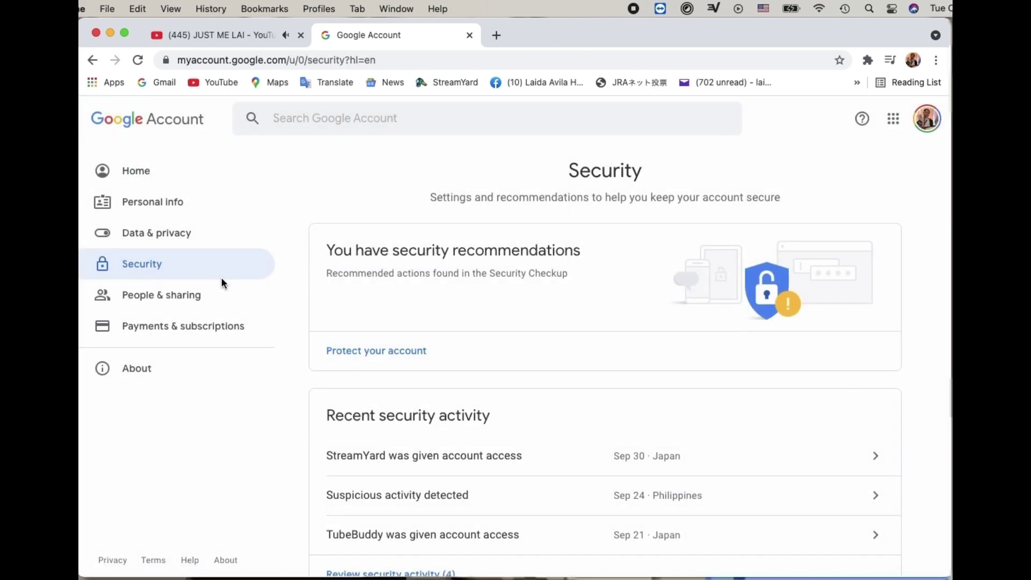
pyautogui.scroll(-3, 303, 392)
pyautogui.scroll(-4, 303, 395)
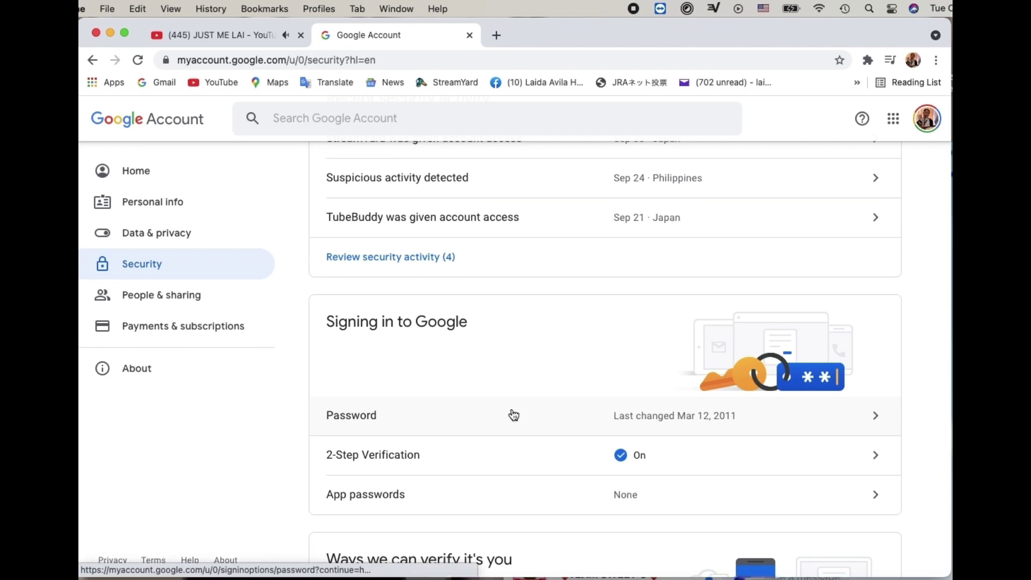
pyautogui.scroll(-2, 549, 417)
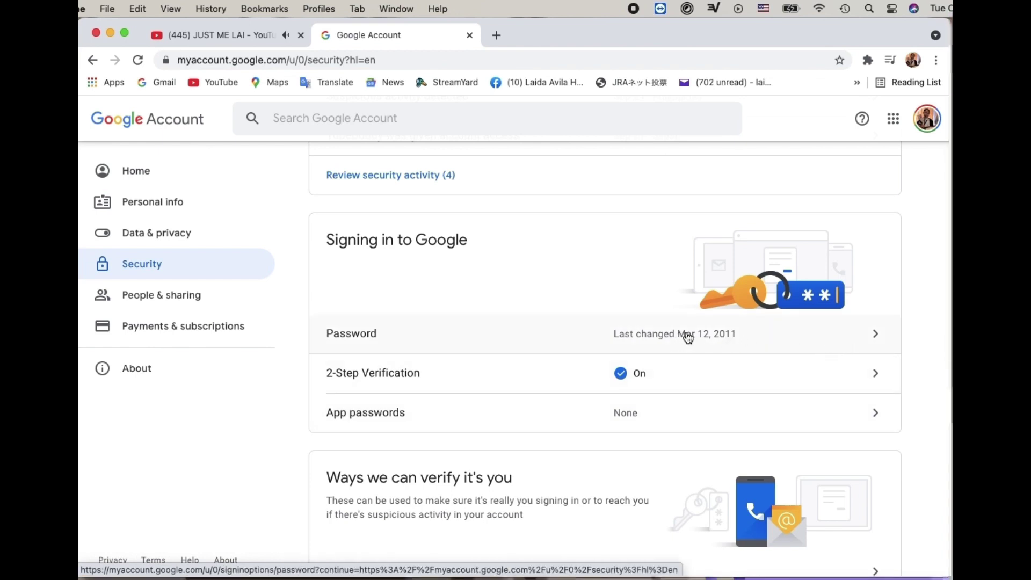
pyautogui.click(877, 335)
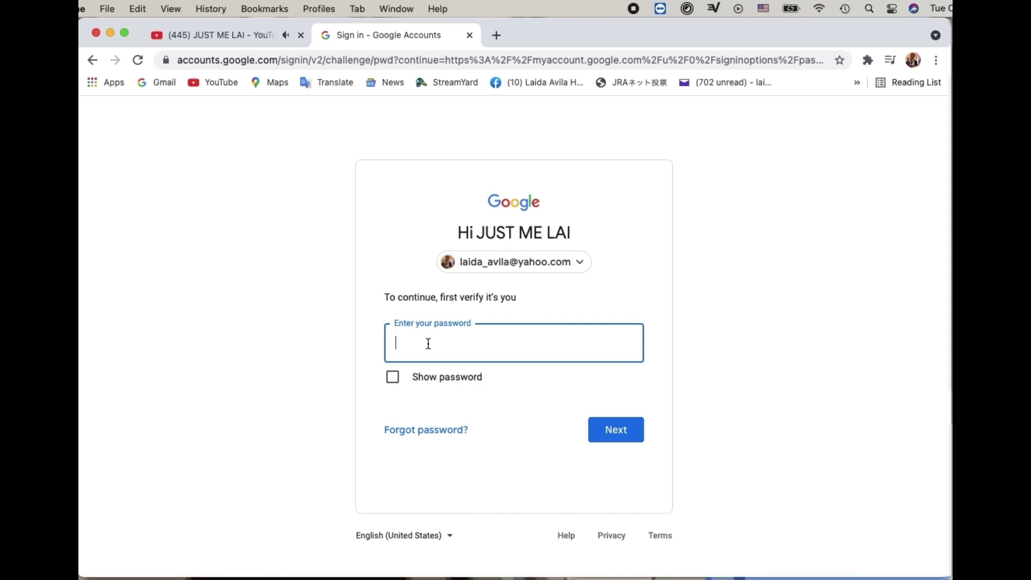
# Enter the current account password, then verify identity via 'Tap Yes on your phone or tablet'.
pyautogui.write('••••••')
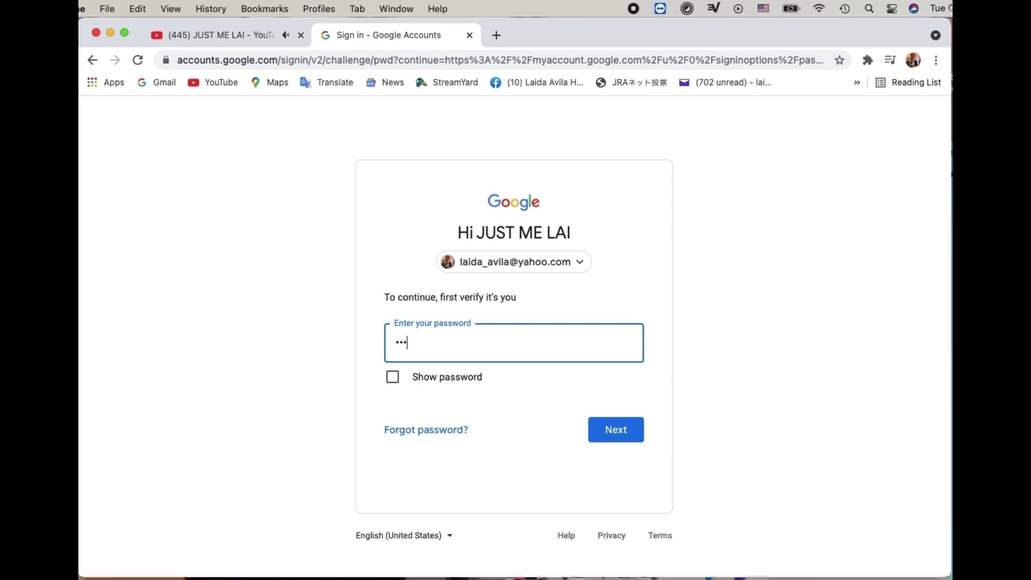
pyautogui.write('••••')
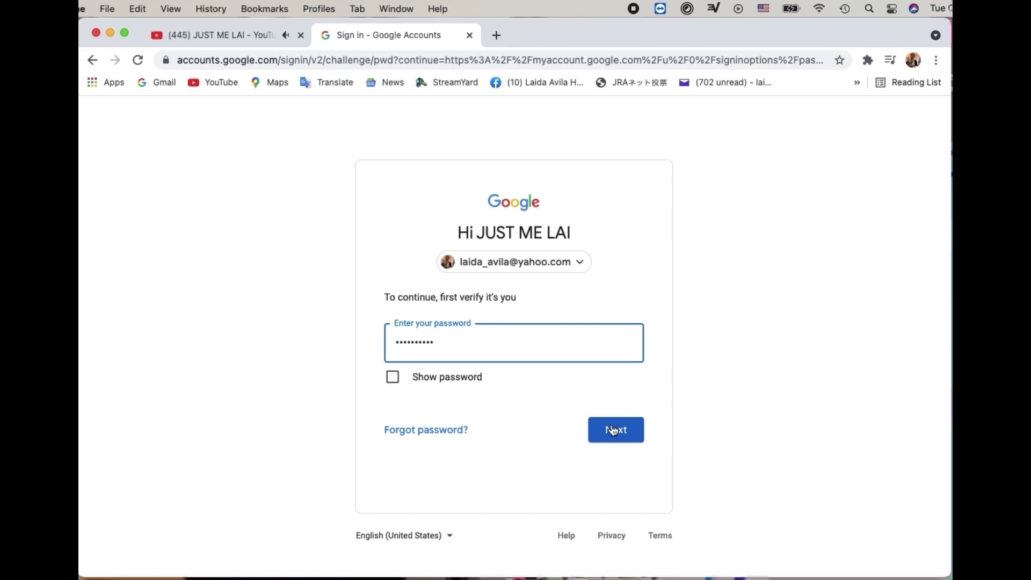
pyautogui.click(616, 430)
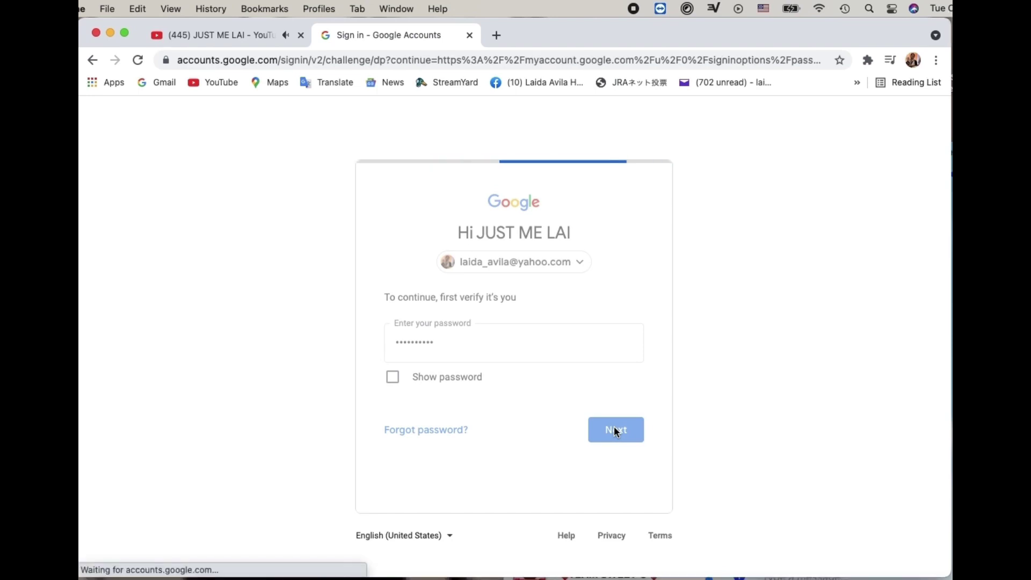
pyautogui.scroll(-4, 412, 445)
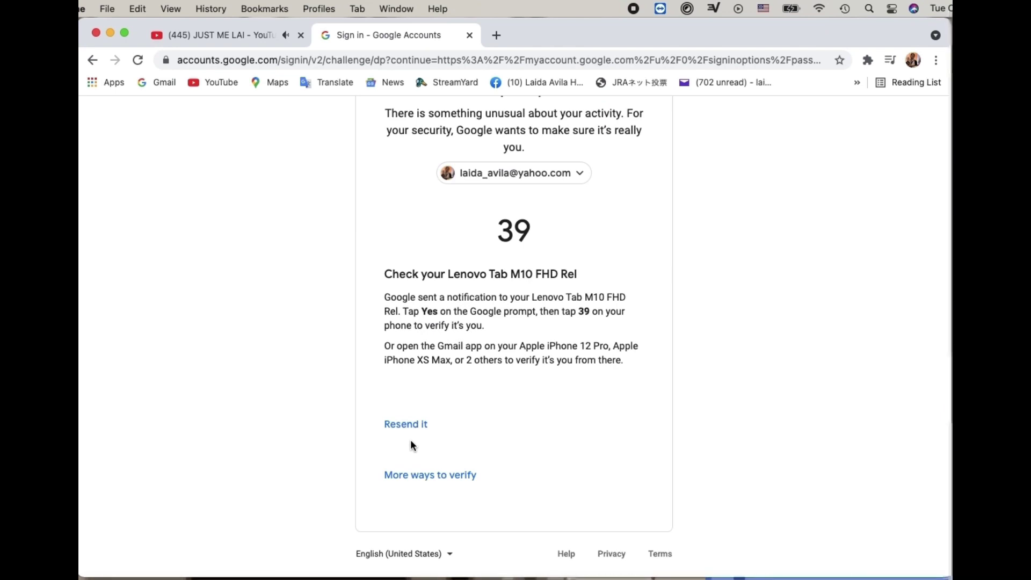
pyautogui.click(417, 473)
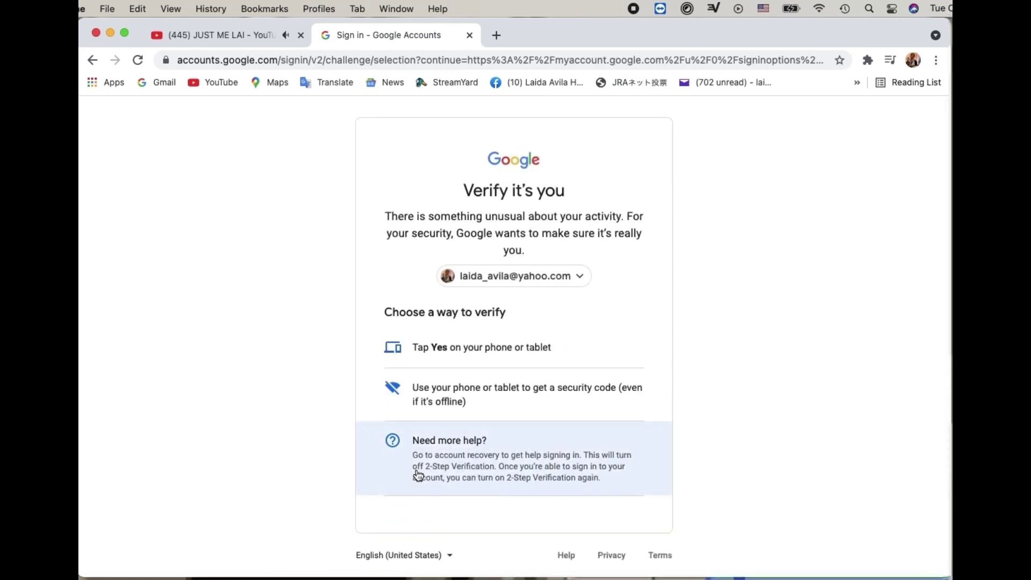
pyautogui.click(488, 351)
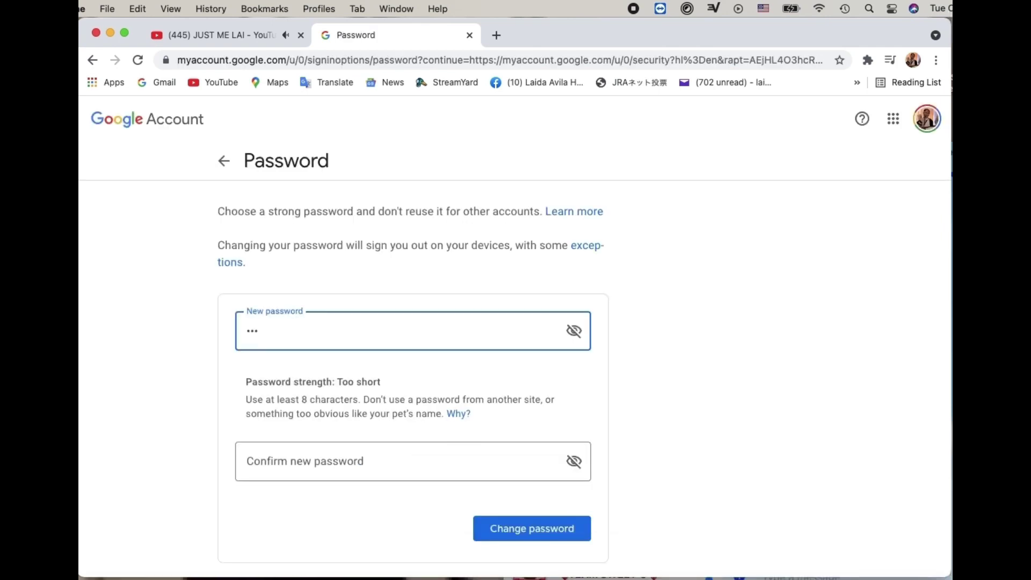
# Try short trial passwords in New and Confirm fields, then clear both Weak entries.
pyautogui.press('BackSpace')
pyautogui.write('a')
pyautogui.click(285, 463)
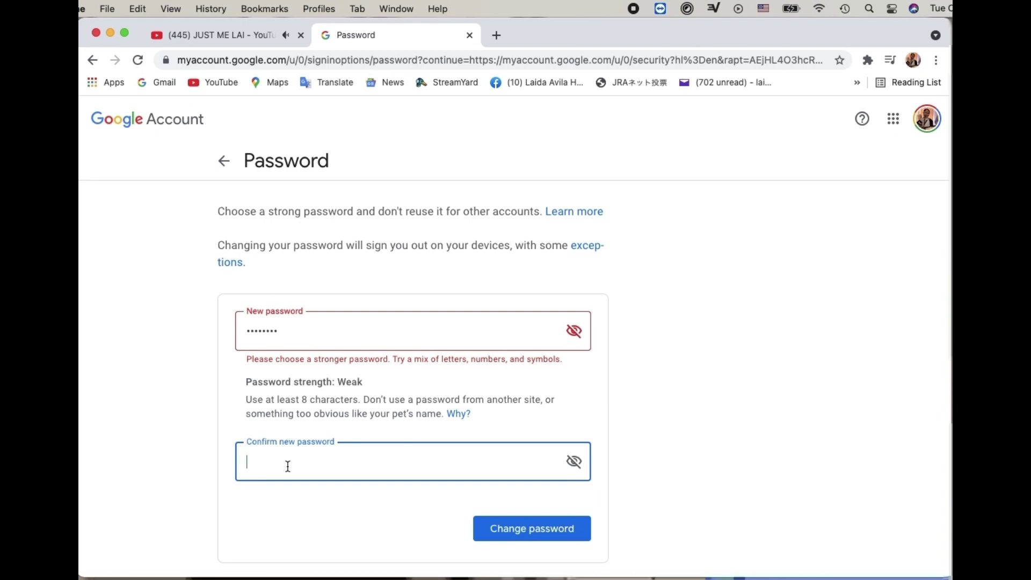
pyautogui.write('aaaa')
pyautogui.click(342, 330)
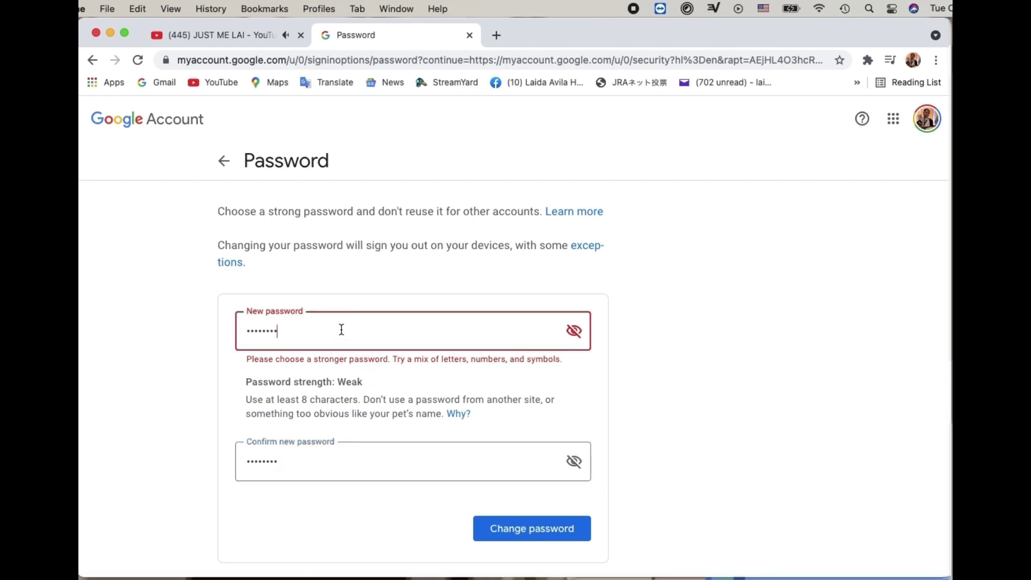
pyautogui.press('BackSpace')
pyautogui.press('BackSpace')
pyautogui.press('BackSpace')
pyautogui.press('BackSpace')
pyautogui.press('BackSpace')
pyautogui.press('BackSpace')
pyautogui.press('BackSpace')
pyautogui.press('BackSpace')
pyautogui.press('BackSpace')
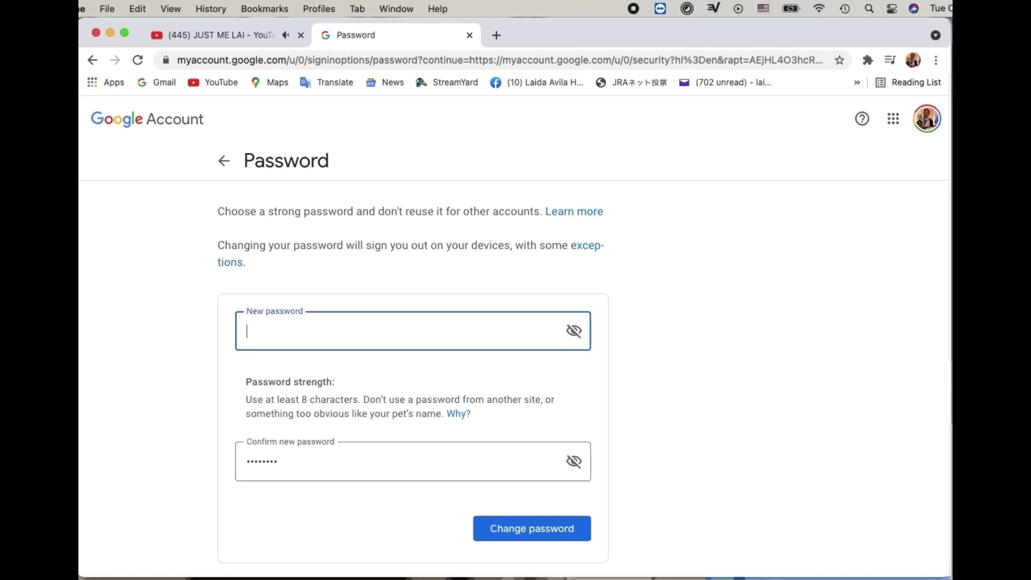
pyautogui.click(290, 465)
pyautogui.press('BackSpace')
pyautogui.press('BackSpace')
pyautogui.press('BackSpace')
pyautogui.press('BackSpace')
pyautogui.press('BackSpace')
pyautogui.press('BackSpace')
pyautogui.press('BackSpace')
pyautogui.press('BackSpace')
pyautogui.press('BackSpace')
# Enter a longer trial new password, then delete it from the New password field.
pyautogui.click(254, 333)
pyautogui.write('a')
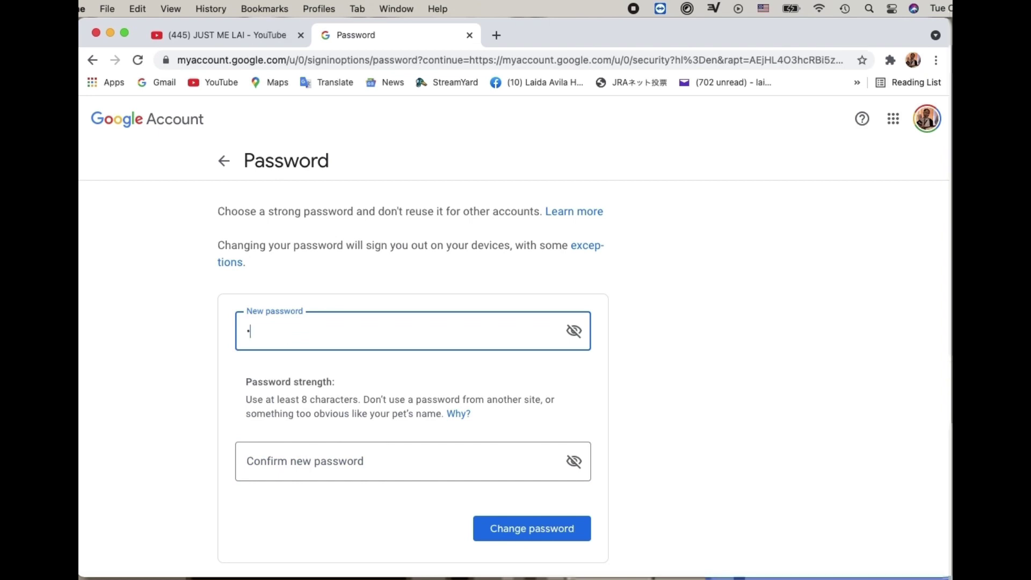
pyautogui.write('bc')
pyautogui.press('BackSpace')
pyautogui.press('BackSpace')
pyautogui.press('BackSpace')
pyautogui.write('abcd')
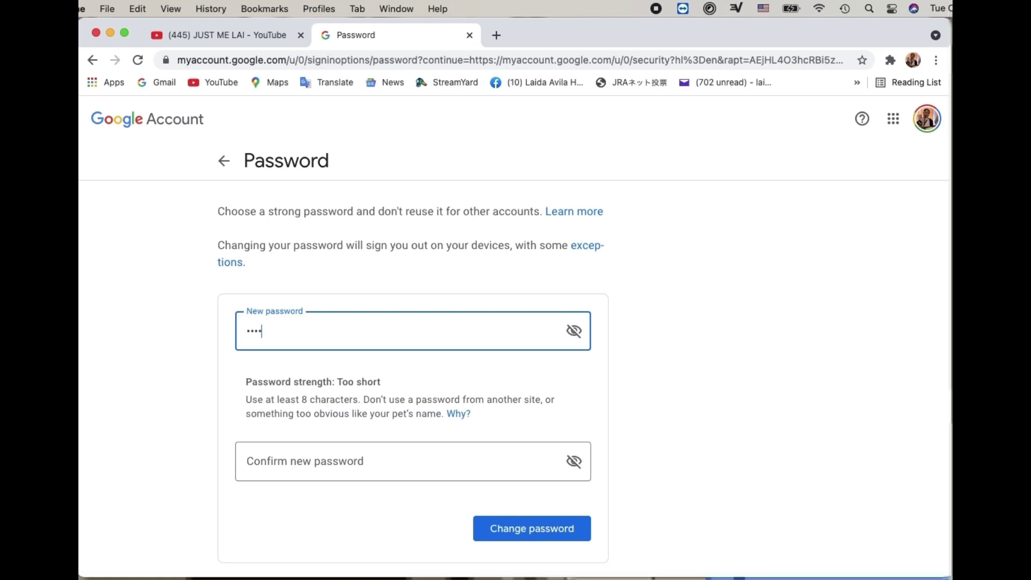
pyautogui.write('efghi')
pyautogui.click(283, 463)
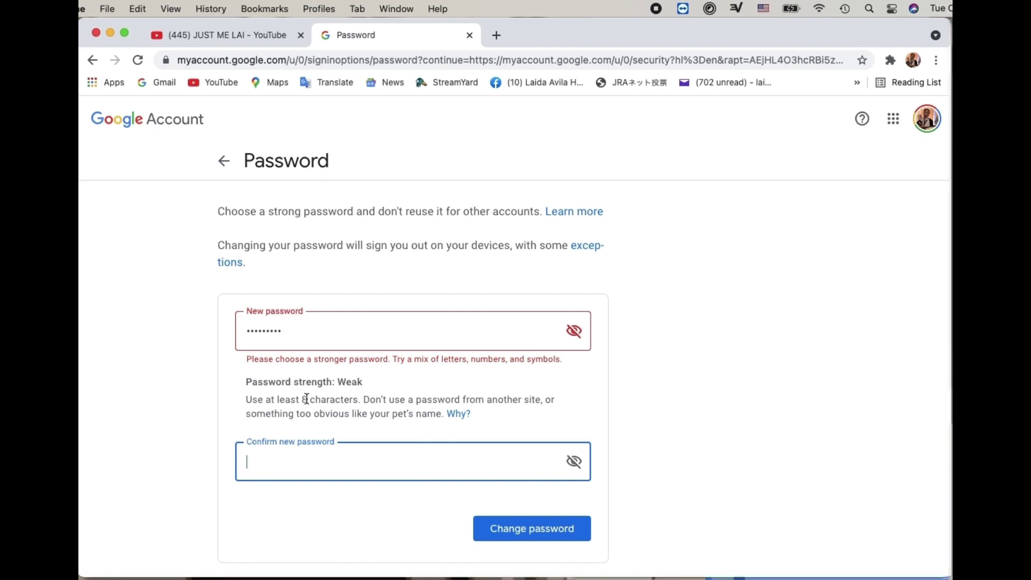
pyautogui.click(314, 329)
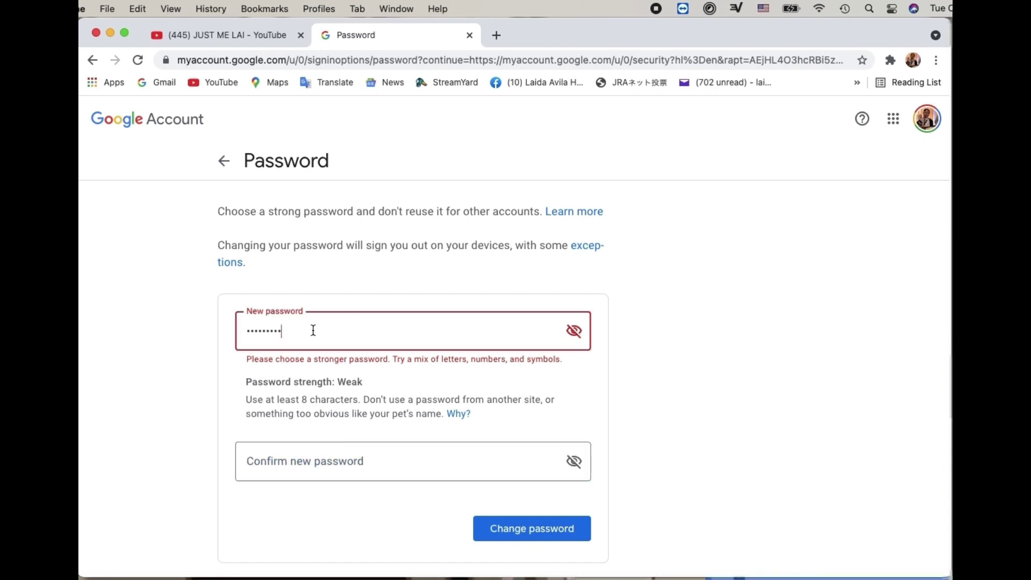
pyautogui.press('BackSpace')
pyautogui.press('BackSpace')
pyautogui.press('BackSpace')
pyautogui.press('BackSpace')
pyautogui.press('BackSpace')
pyautogui.press('BackSpace')
pyautogui.press('BackSpace')
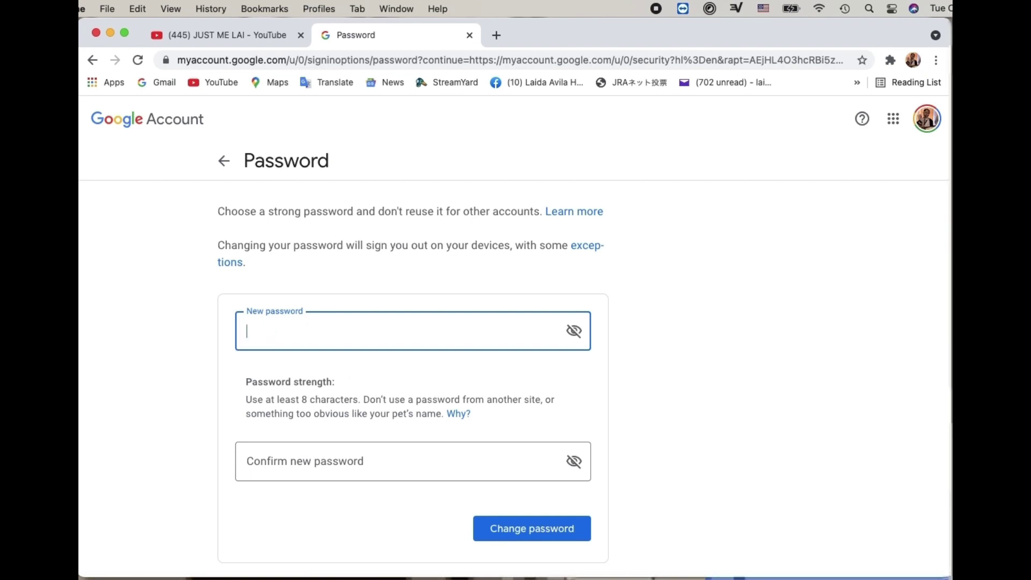
# Enter a Strong-rated new password in both fields and confirm the change past the sign-out notice.
pyautogui.write('•••••••••')
pyautogui.click(308, 467)
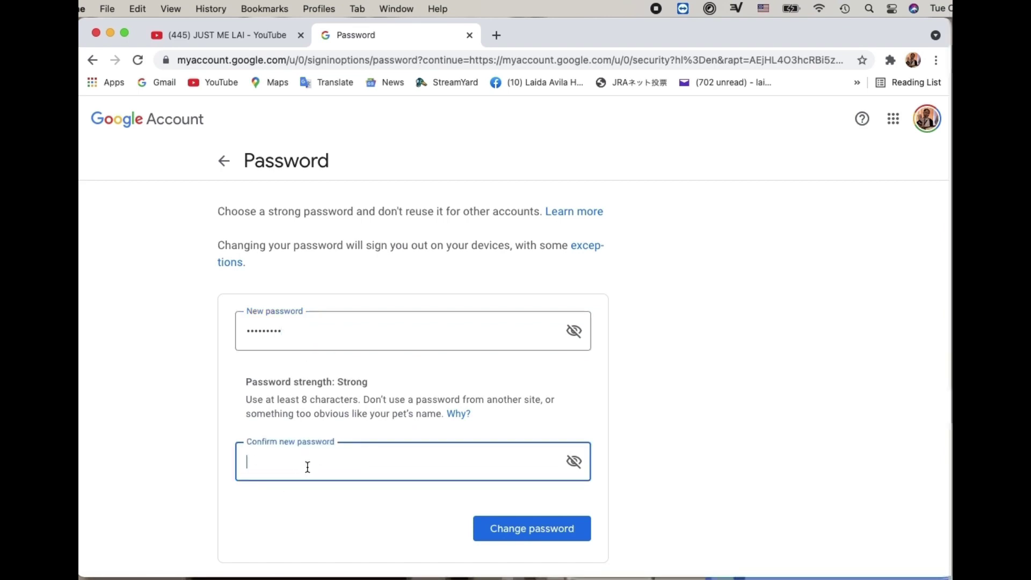
pyautogui.write('•••••••••')
pyautogui.click(525, 528)
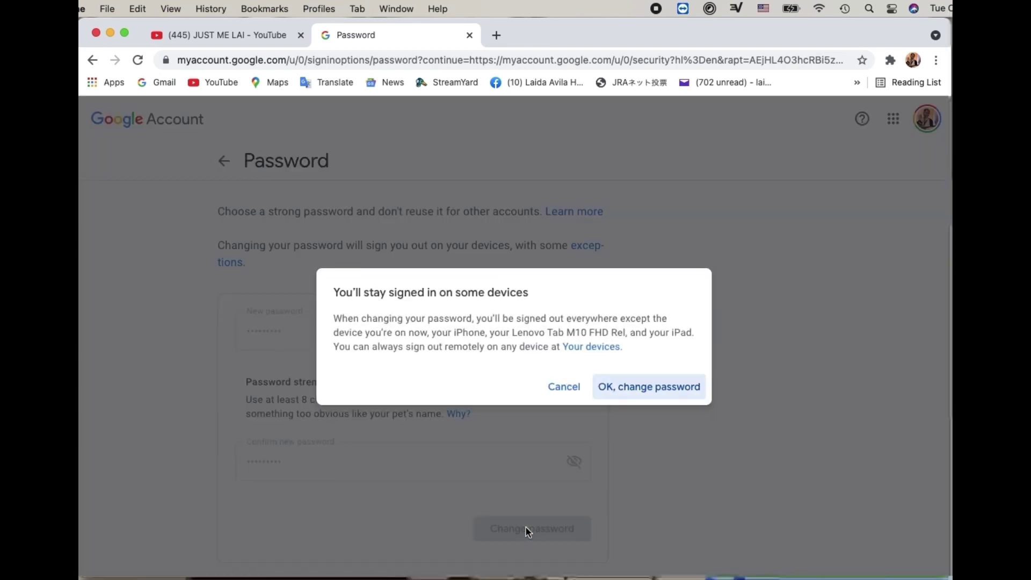
pyautogui.click(659, 393)
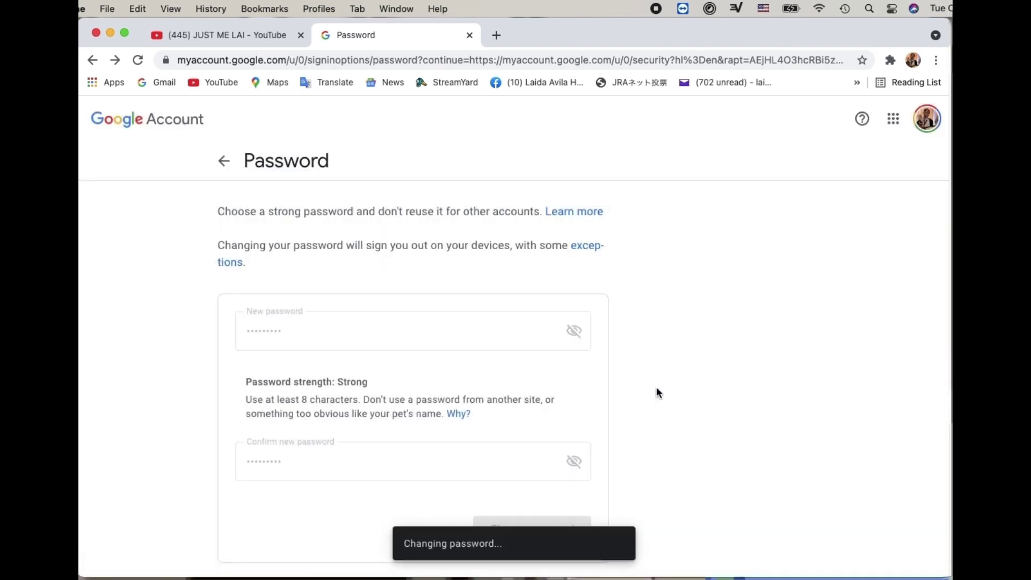